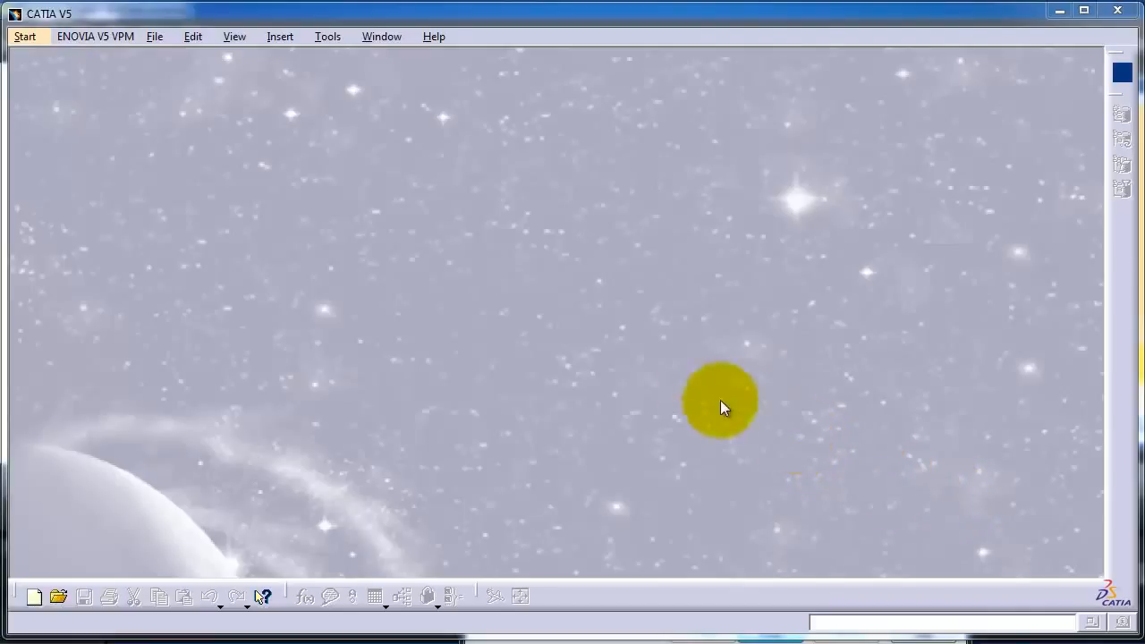
Step: Create a new document of type Part and accept the new part
click(154, 38)
click(164, 56)
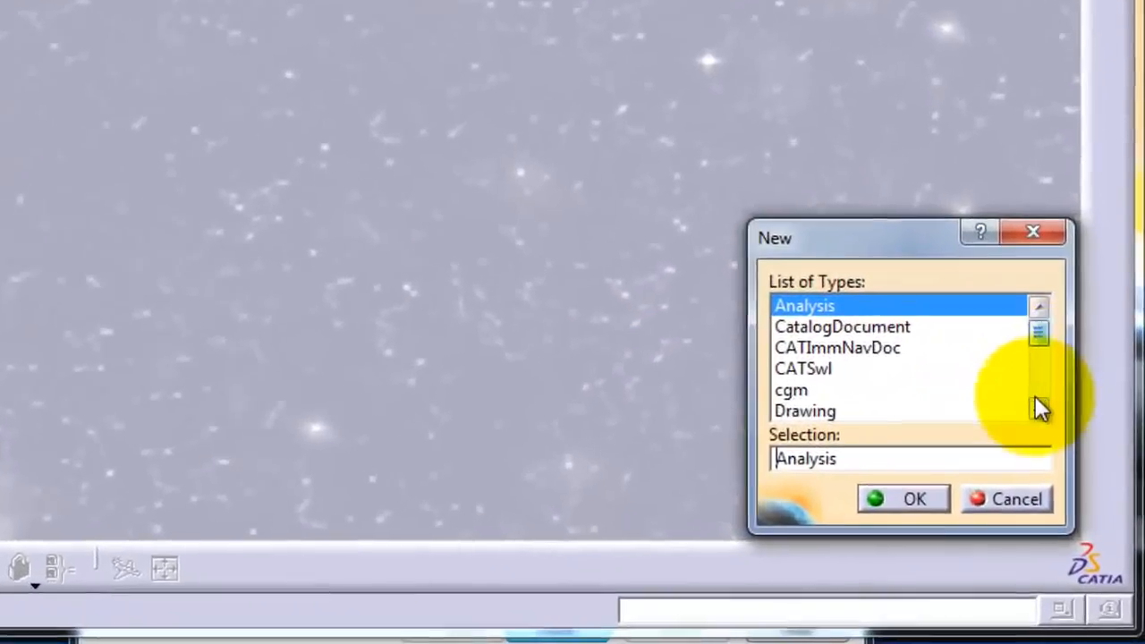
click(1077, 495)
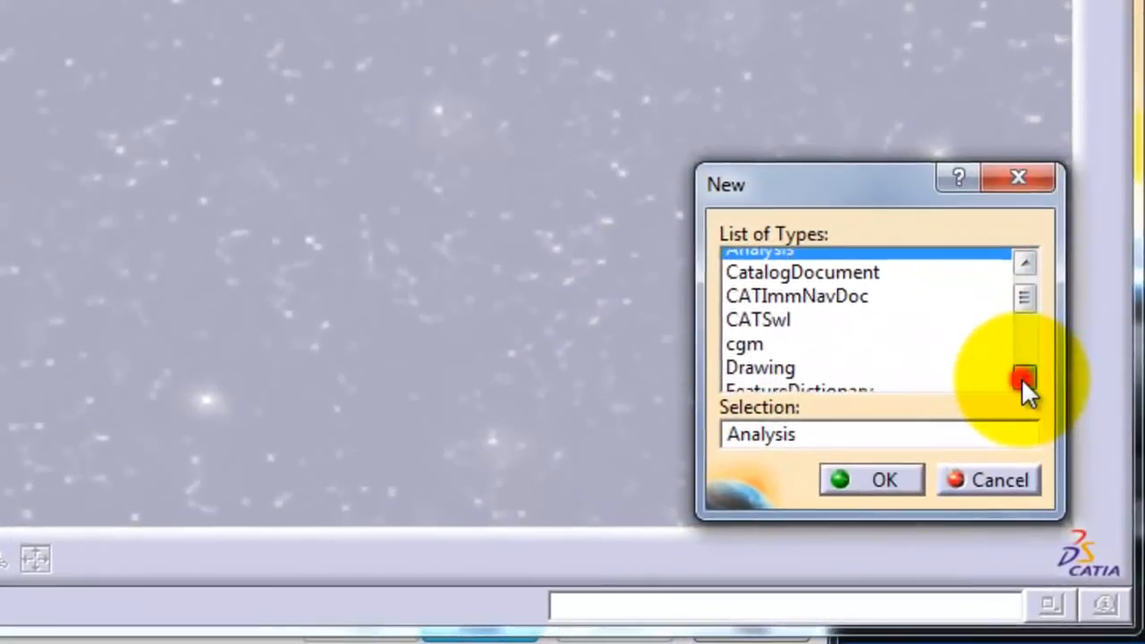
click(1077, 494)
click(1021, 378)
click(1020, 378)
click(1020, 377)
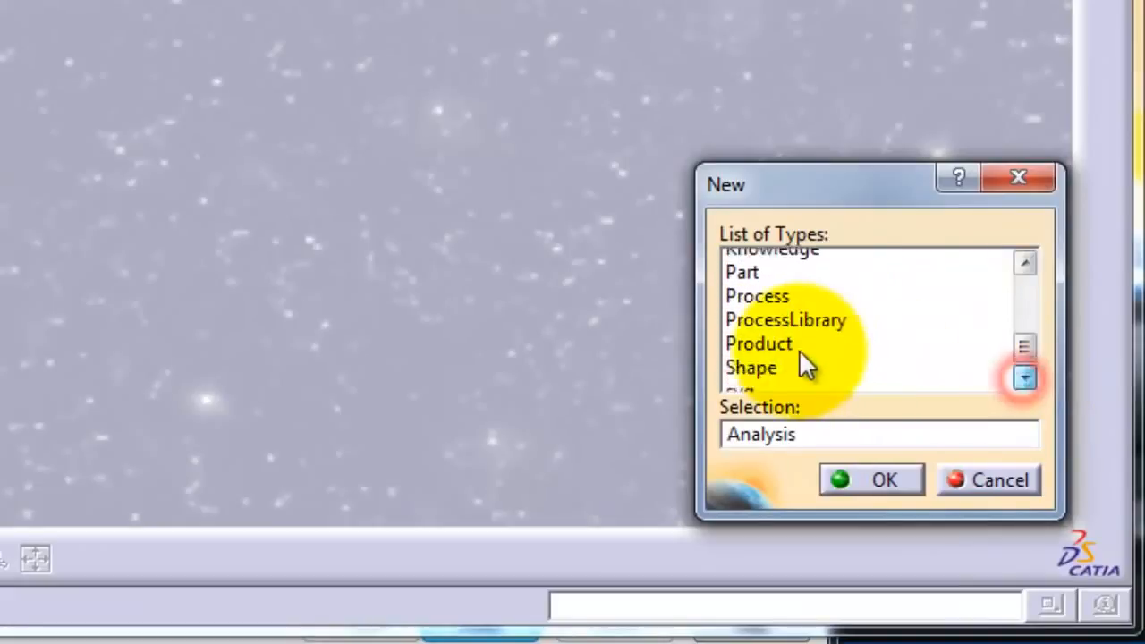
click(754, 260)
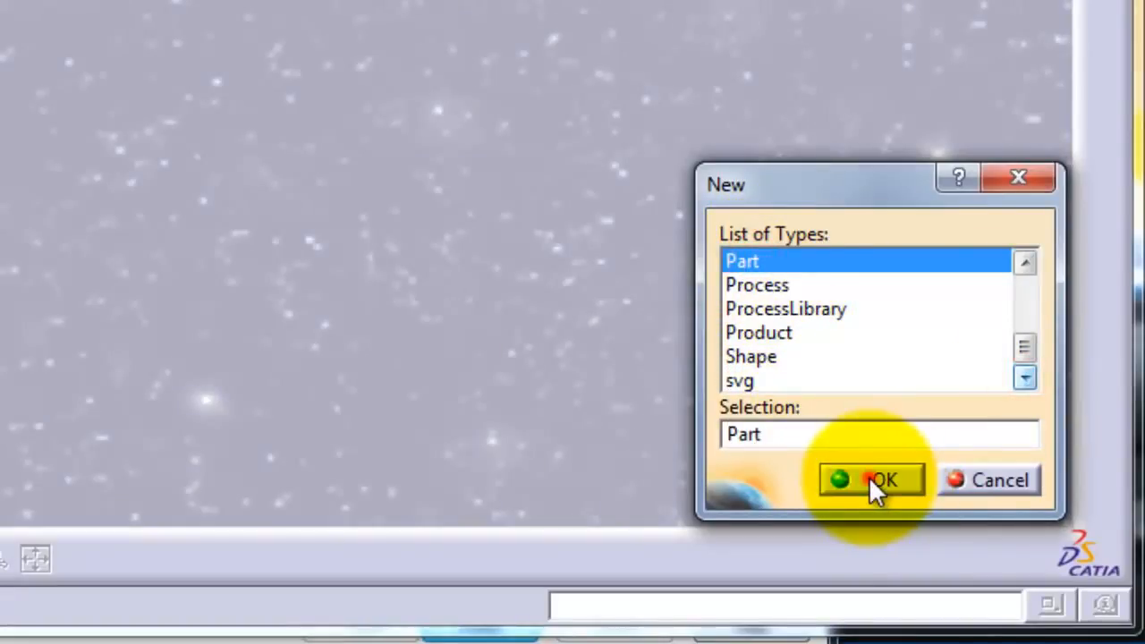
click(869, 478)
click(836, 317)
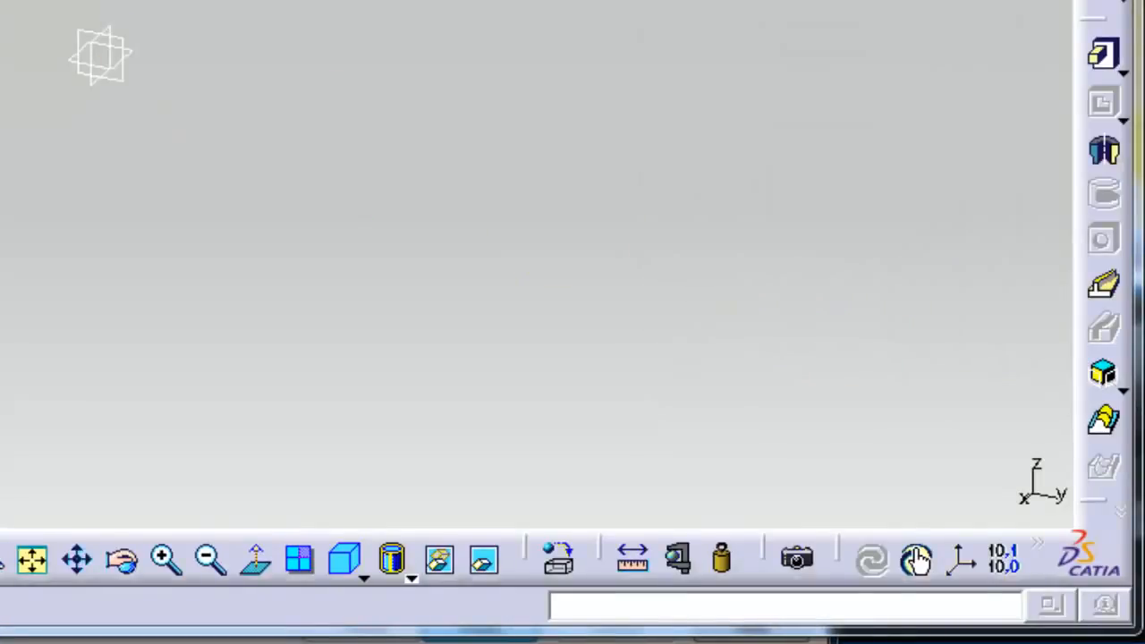
Step: Open a sketch on the zx plane
click(1107, 2)
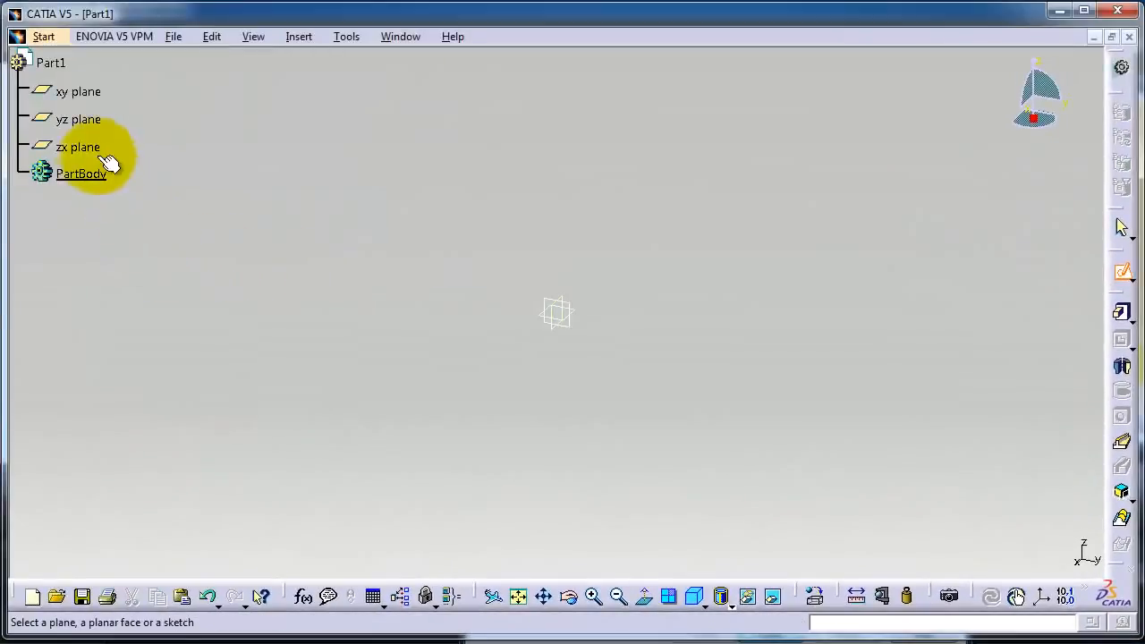
click(90, 148)
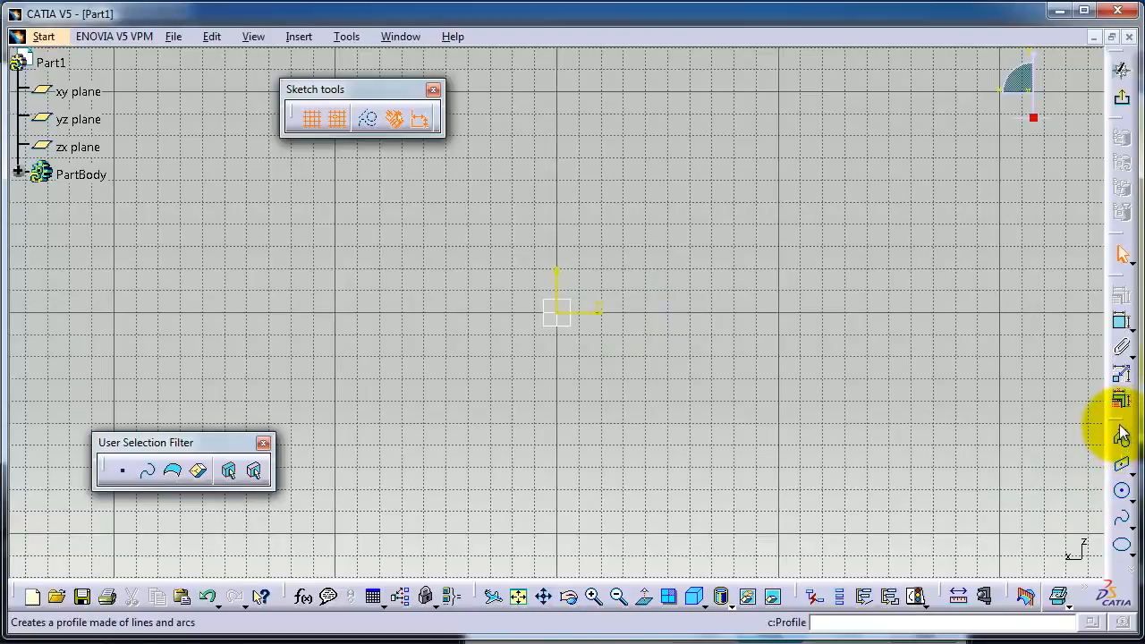
Step: Float the Profile toolbar beside the sketch origin and move the Sketch tools and User Selection Filter toolbars clear of the drawing area
drag(1122, 428, 1081, 323)
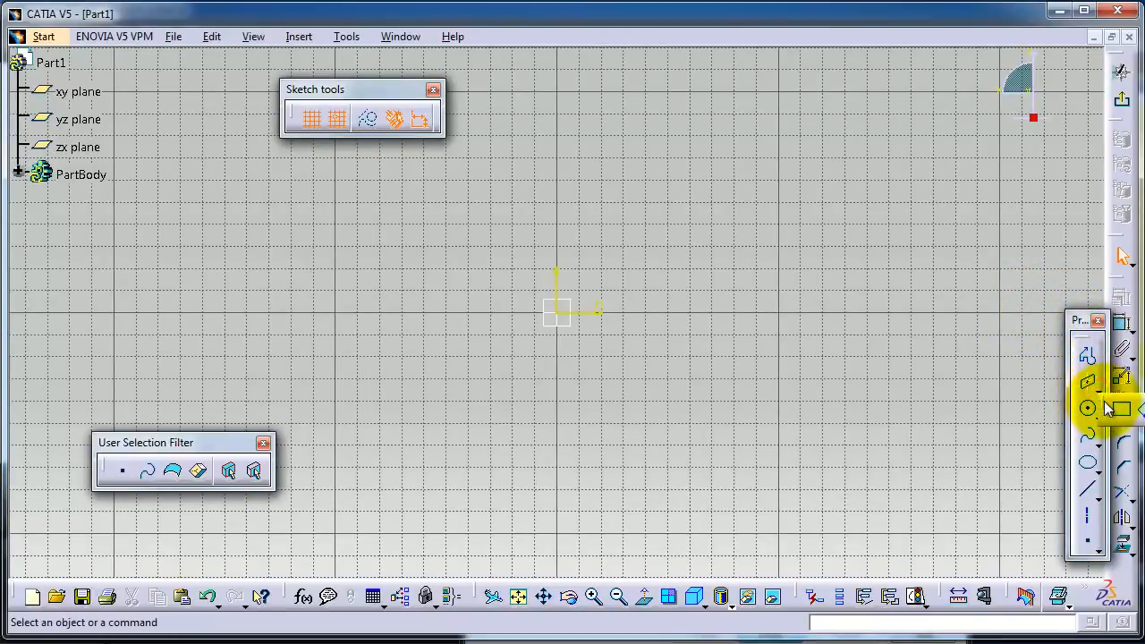
drag(1080, 327, 350, 410)
drag(319, 350, 321, 350)
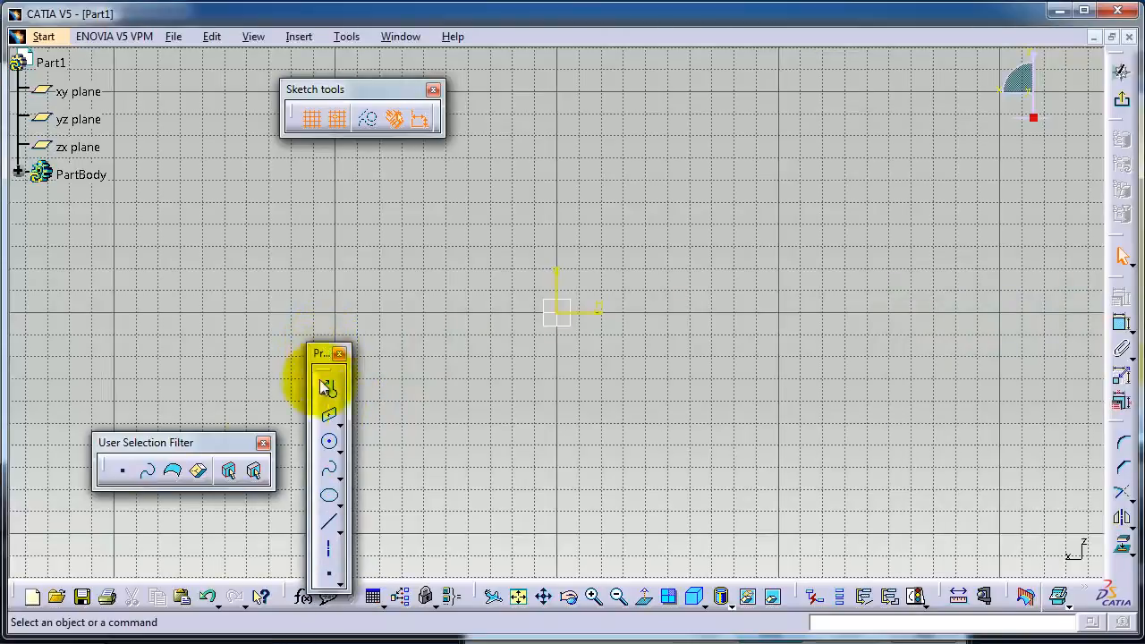
drag(222, 441, 173, 520)
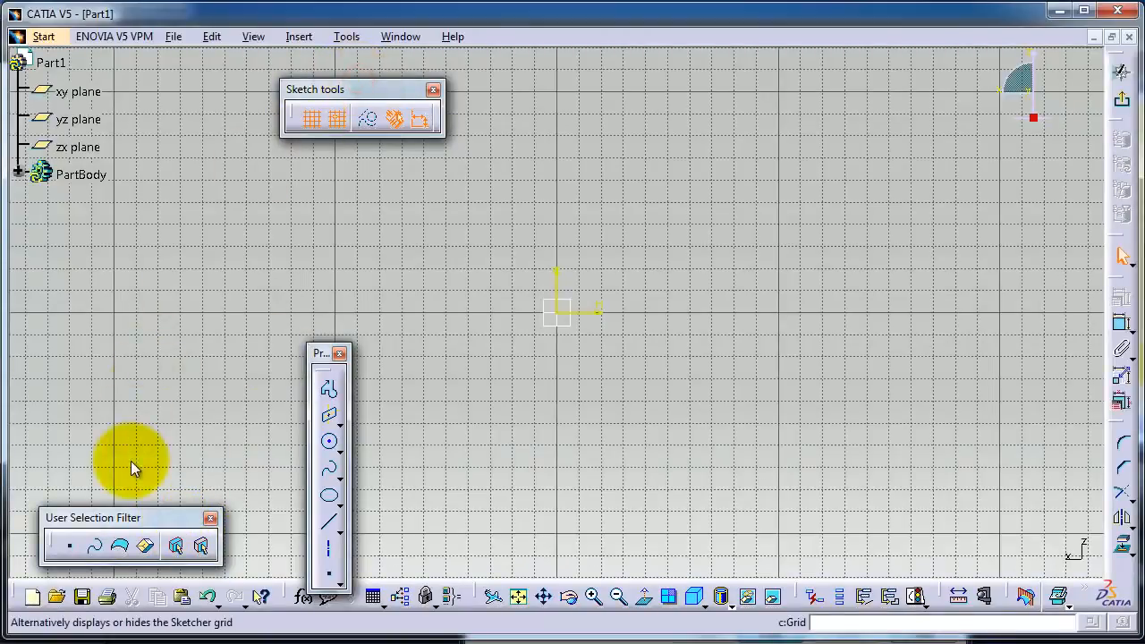
drag(358, 87, 134, 468)
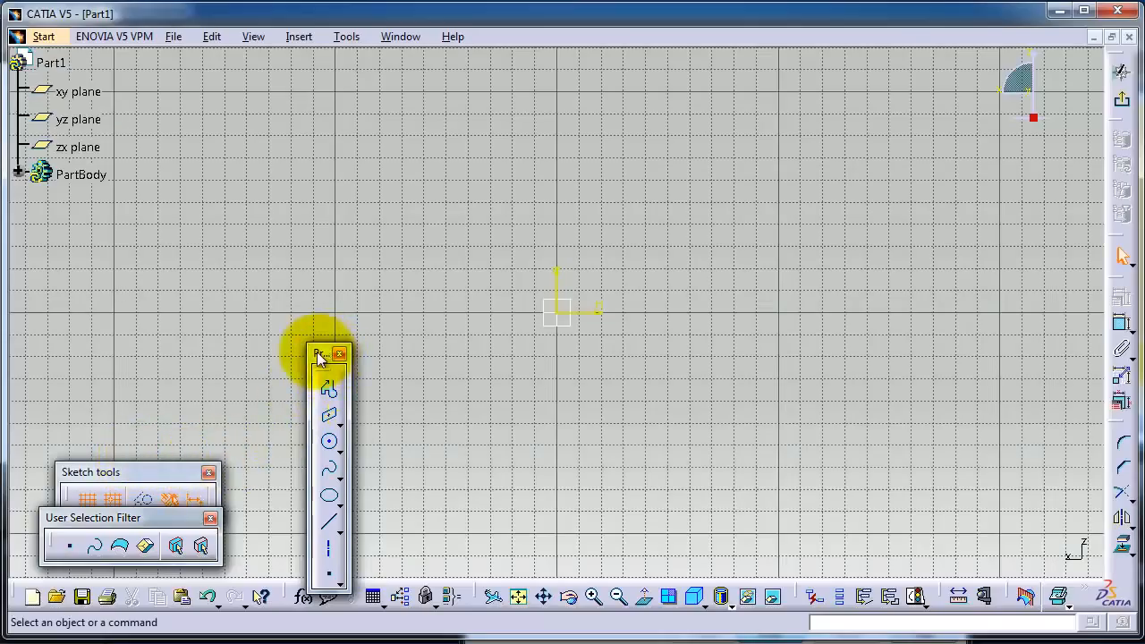
drag(320, 356, 305, 317)
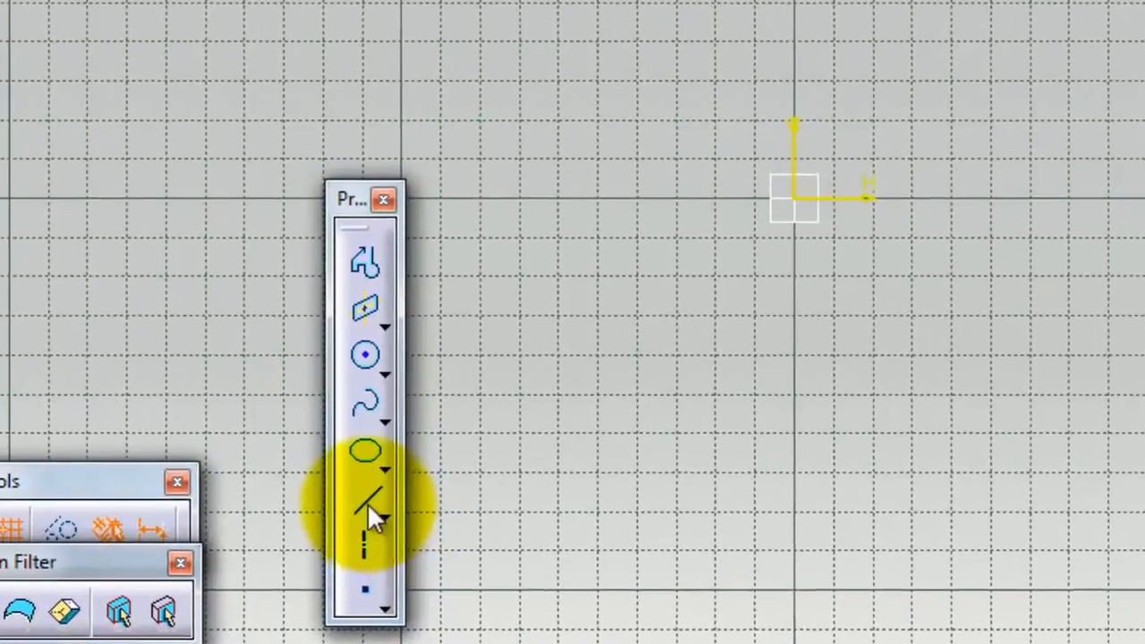
Step: Draw a sloped line from the sketch origin up to the point H 70 mm, V 90 mm
click(315, 481)
click(703, 475)
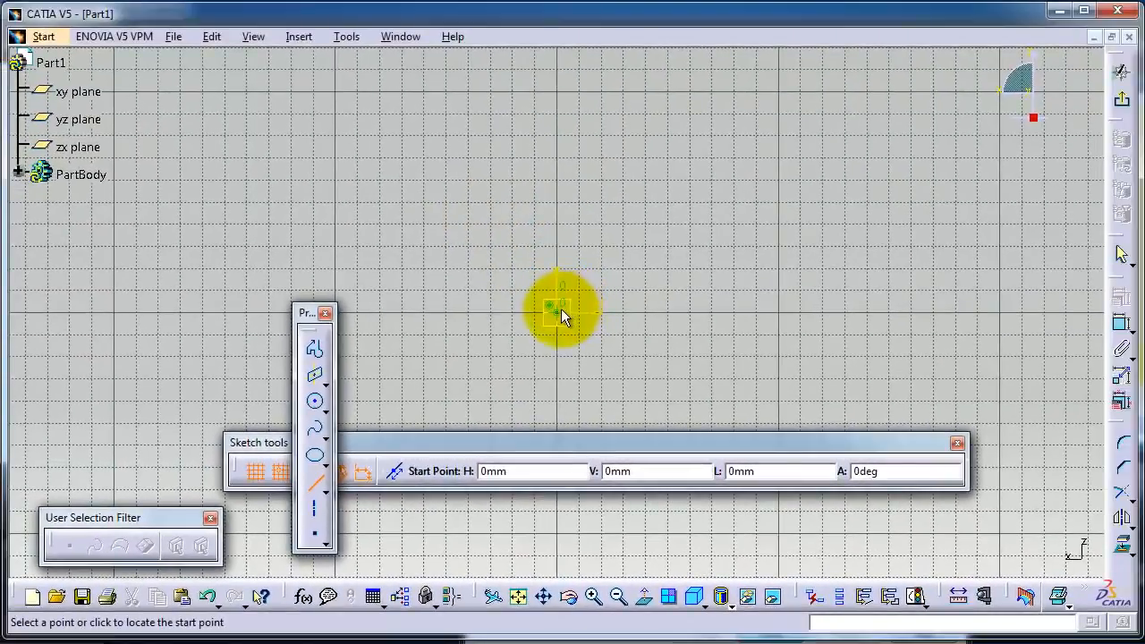
click(561, 309)
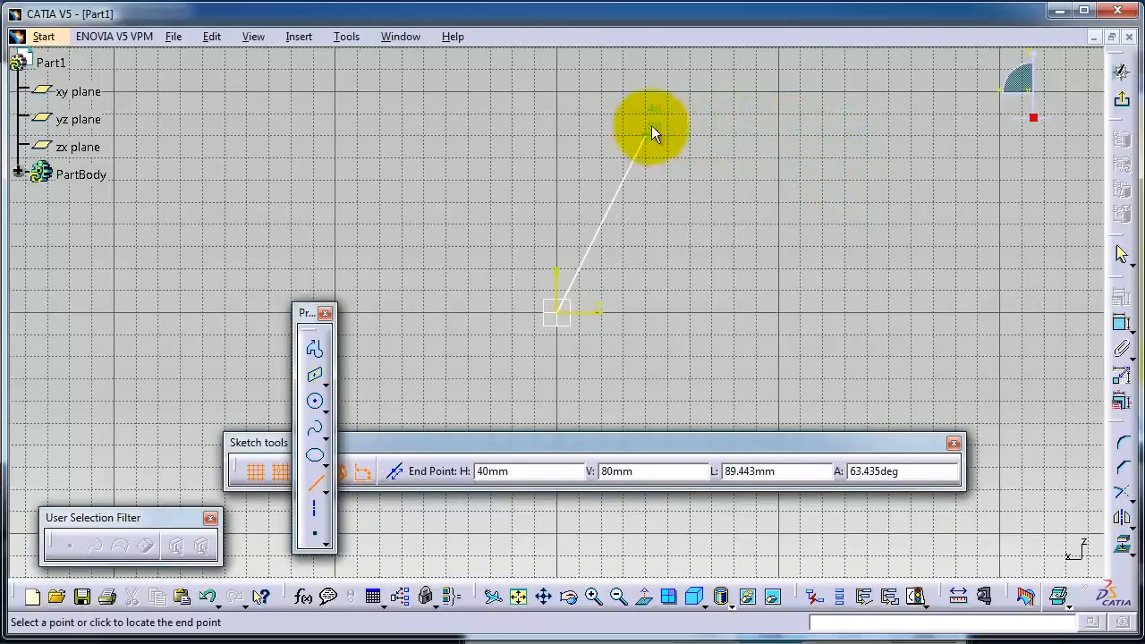
click(709, 116)
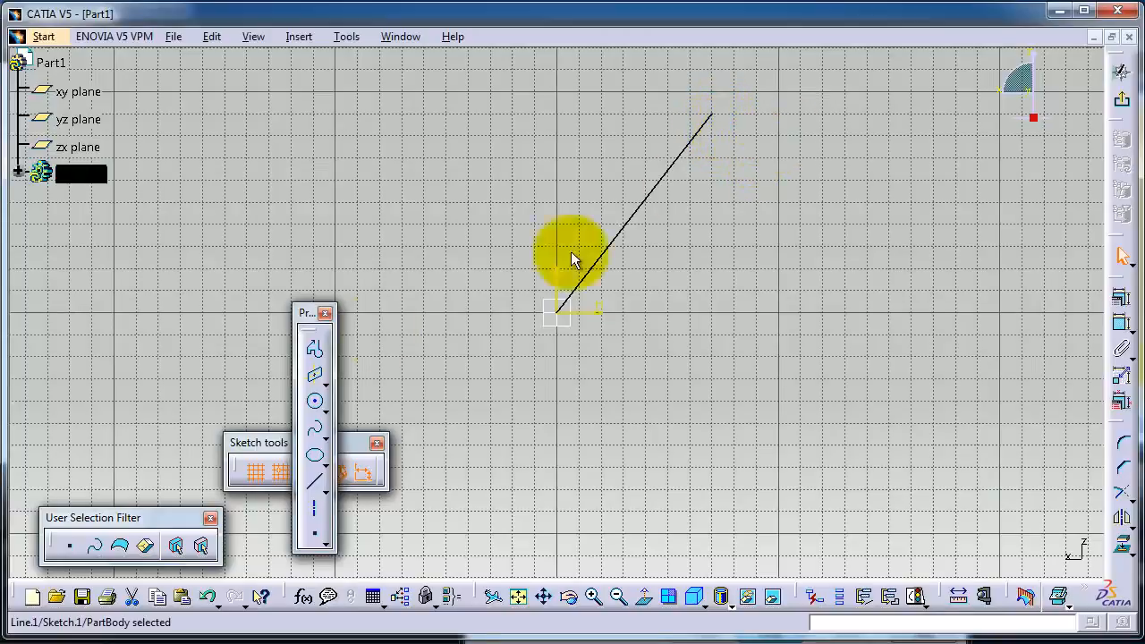
Step: Draw a horizontal line from the sloped line's upper end to the point H 150 mm, V 90 mm
click(315, 485)
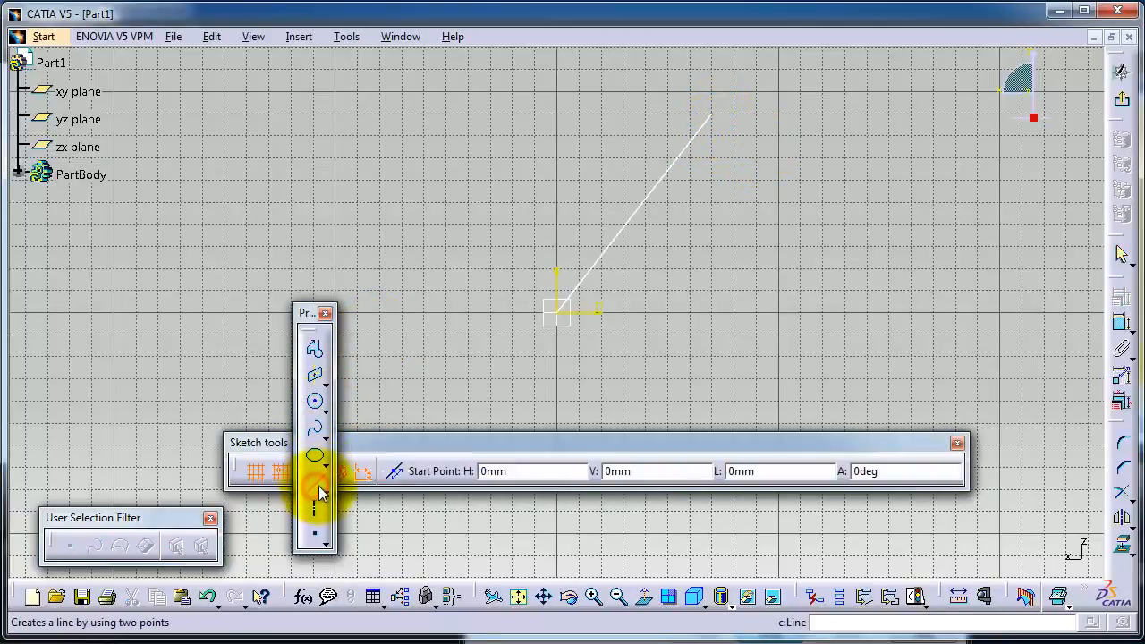
click(714, 114)
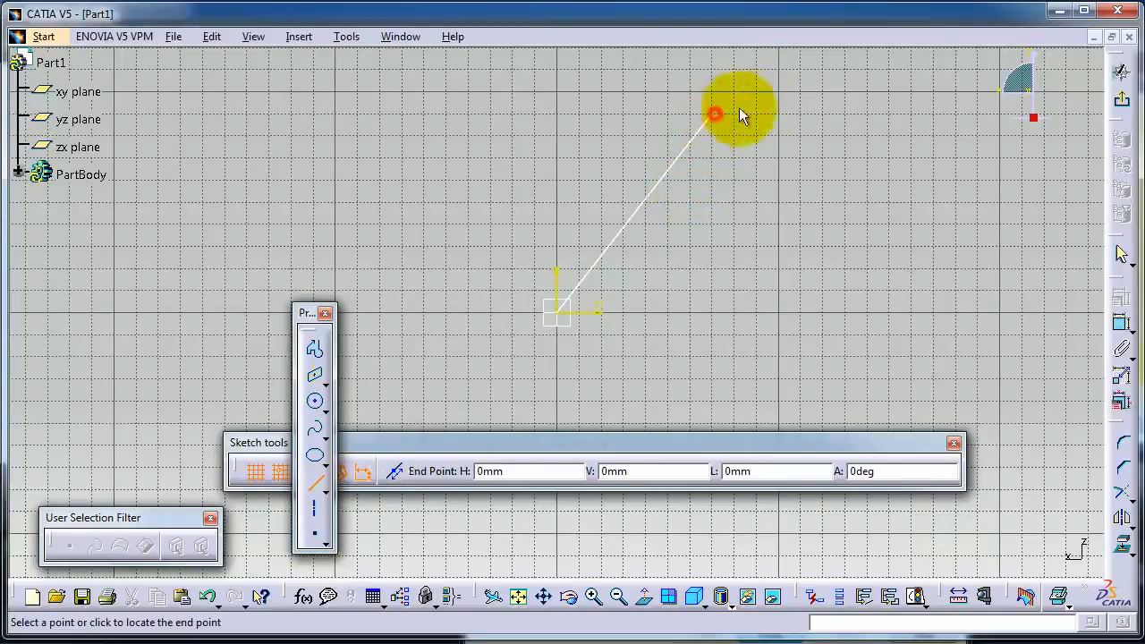
click(886, 114)
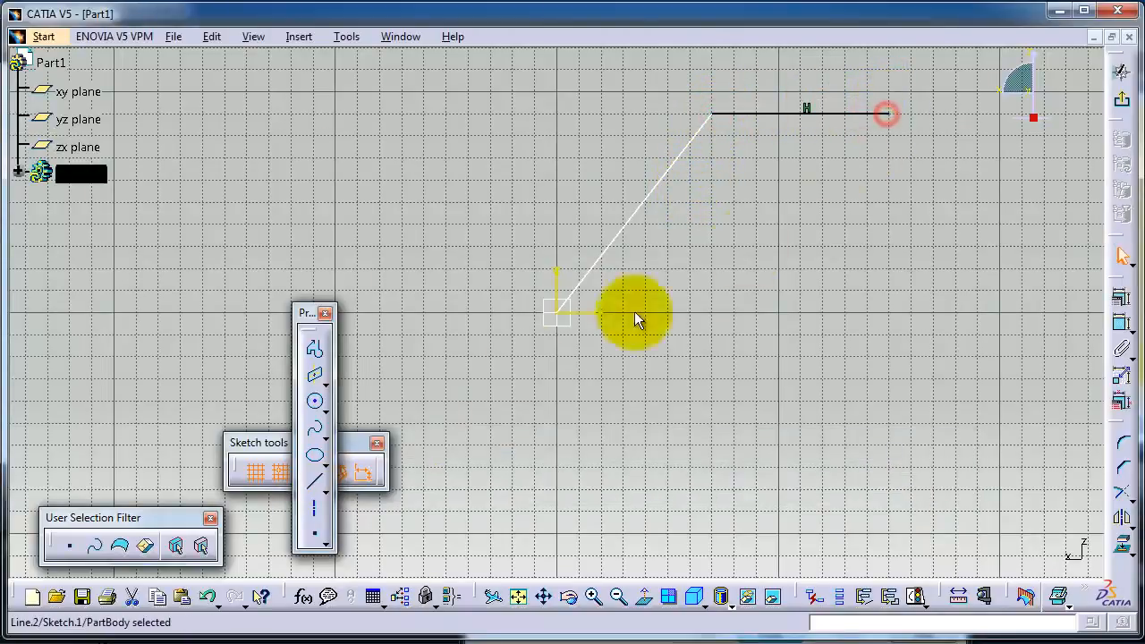
Step: Draw a vertical line from the horizontal line's far end down to the horizontal axis
click(314, 483)
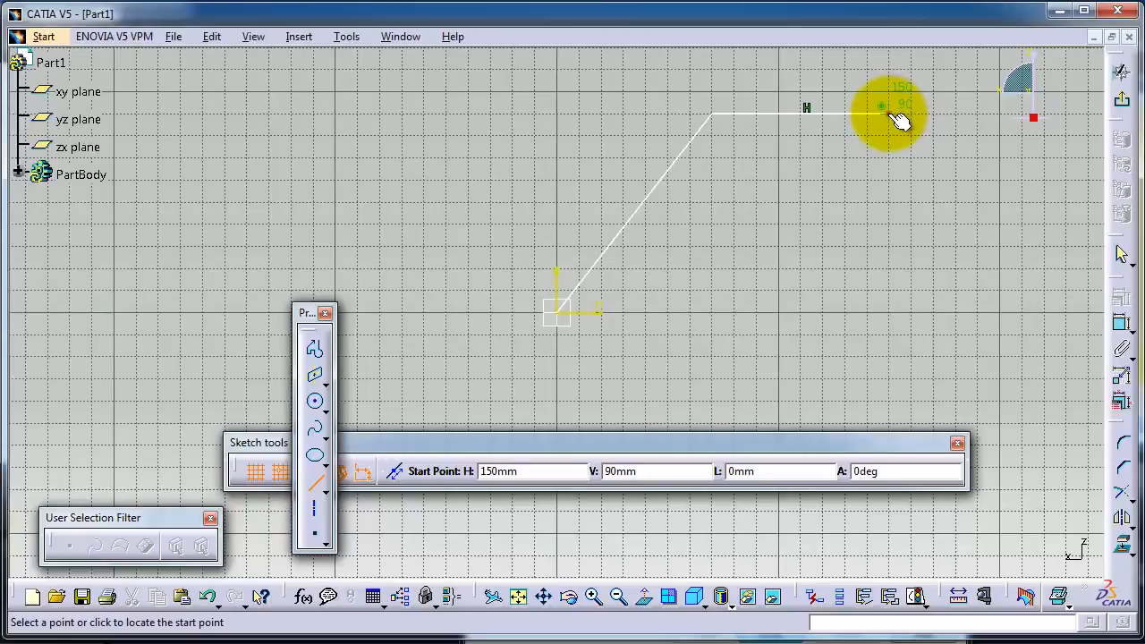
click(888, 113)
click(888, 309)
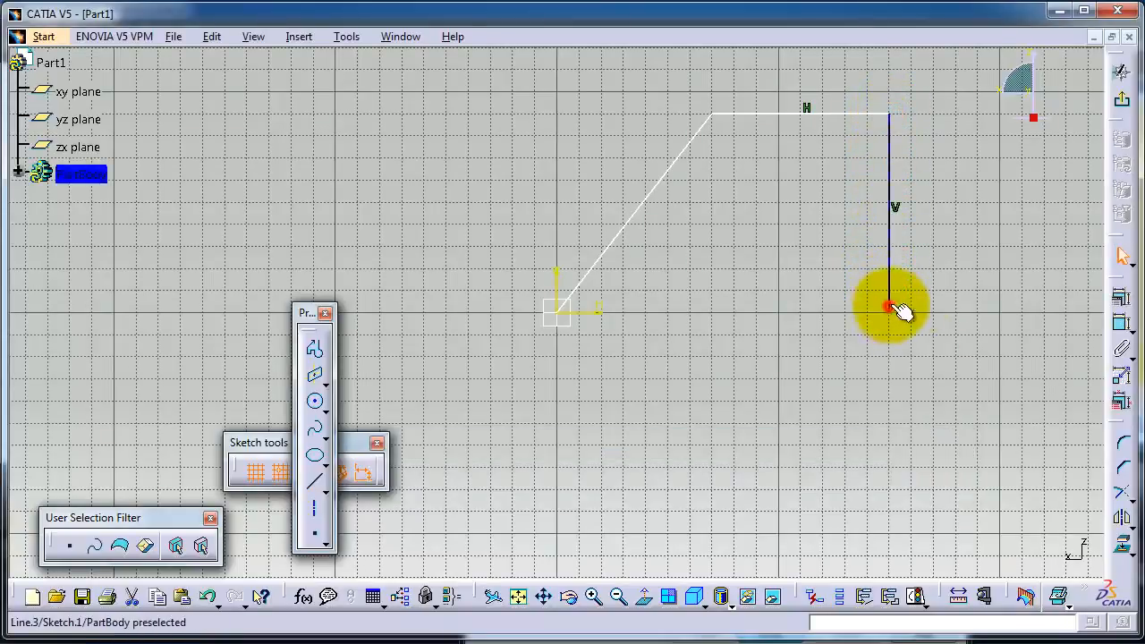
Step: Close the four-sided outline with a 150 mm horizontal line from the vertical line's lower end back to the origin
click(315, 482)
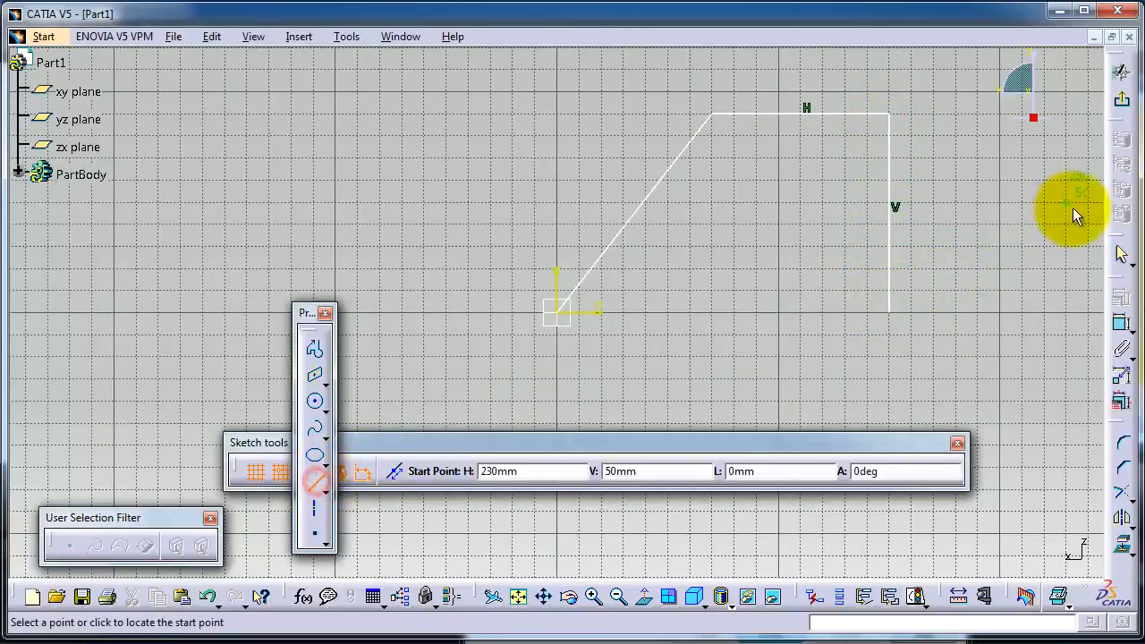
click(888, 308)
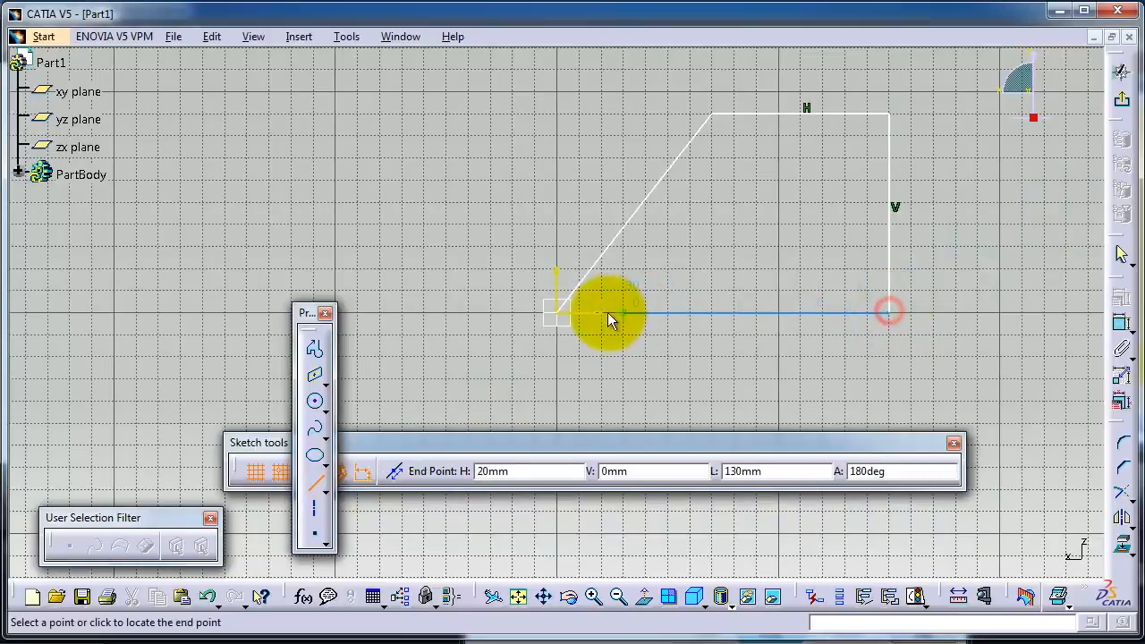
click(558, 313)
Step: Sketch a closed four-sided shape with the Profile tool through H/V 120/-40, 200/10, 310/10 and 310/-40 mm, ending at its start point
middle_drag(745, 234, 530, 192)
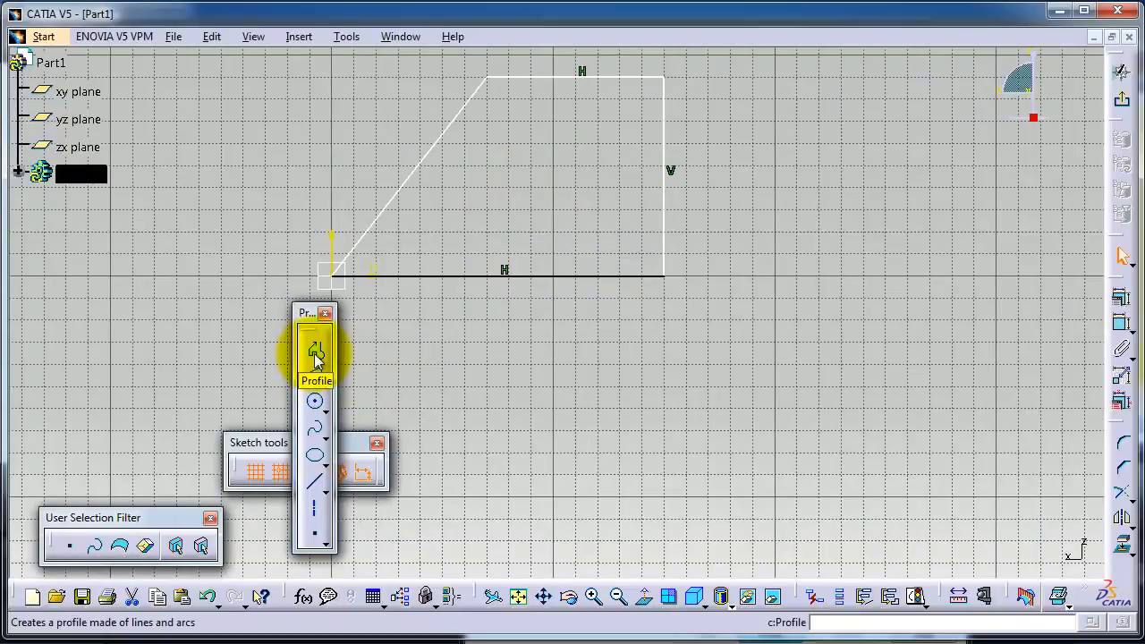
click(315, 352)
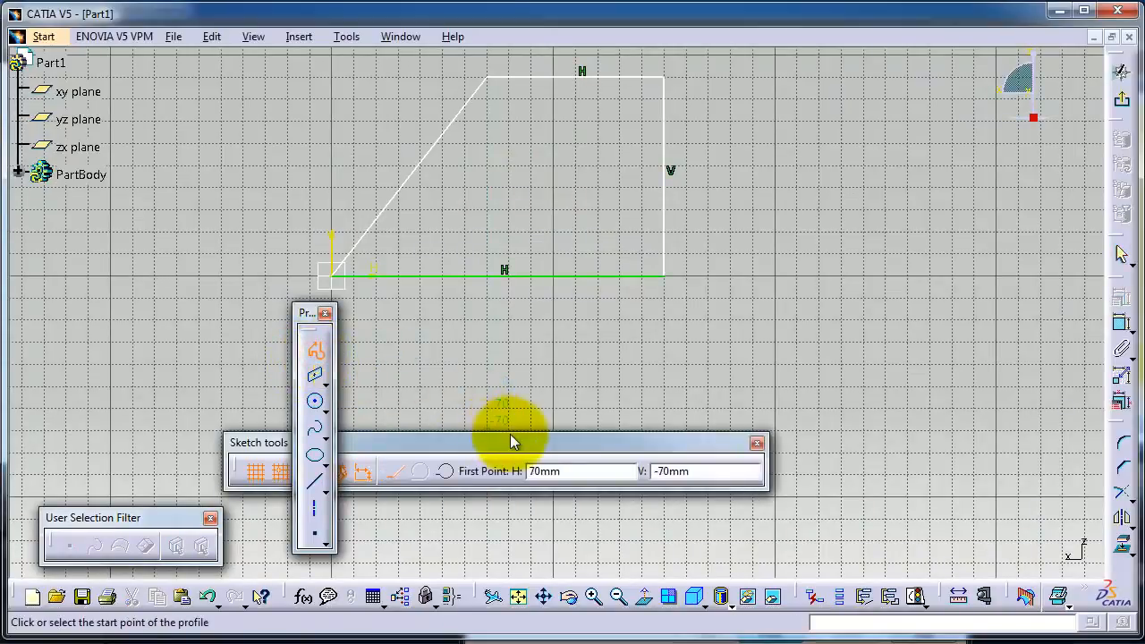
drag(517, 447, 589, 526)
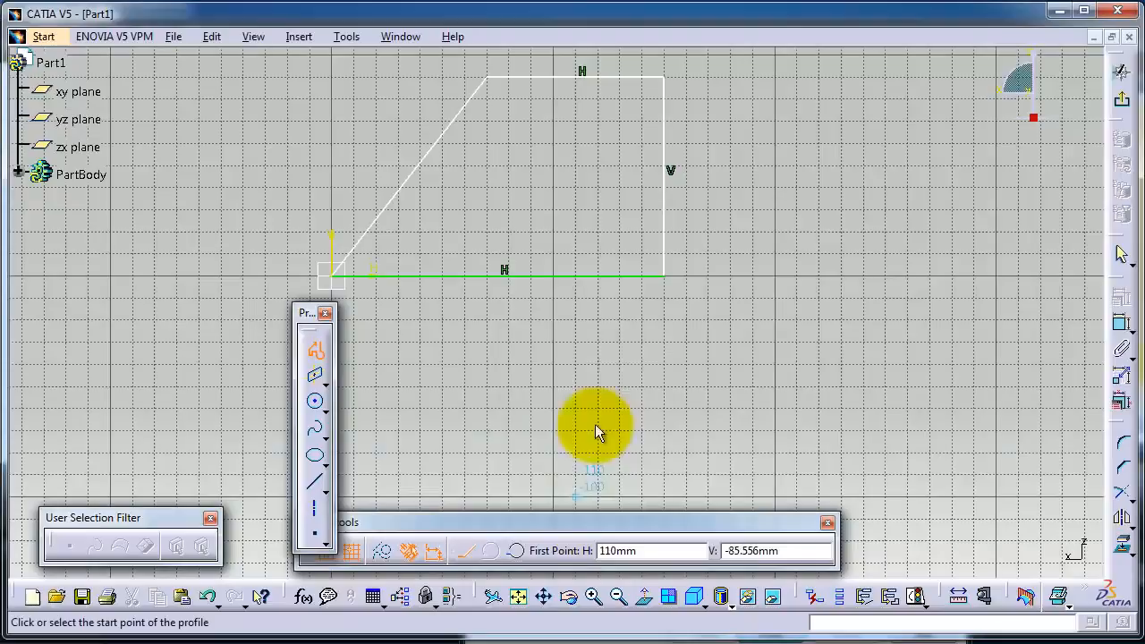
click(598, 363)
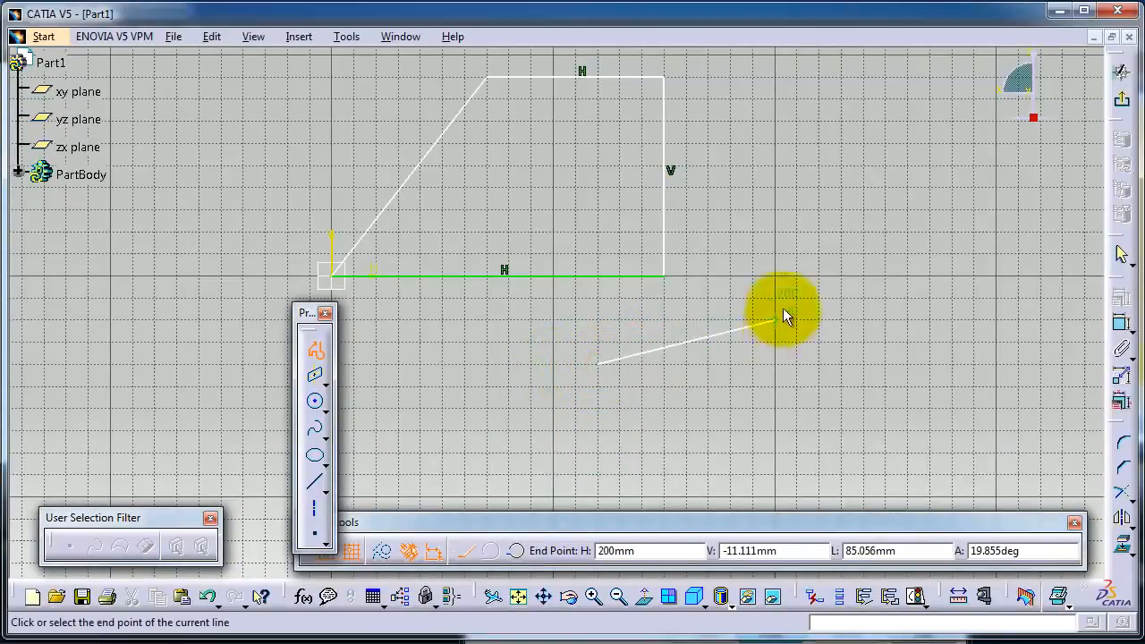
click(771, 259)
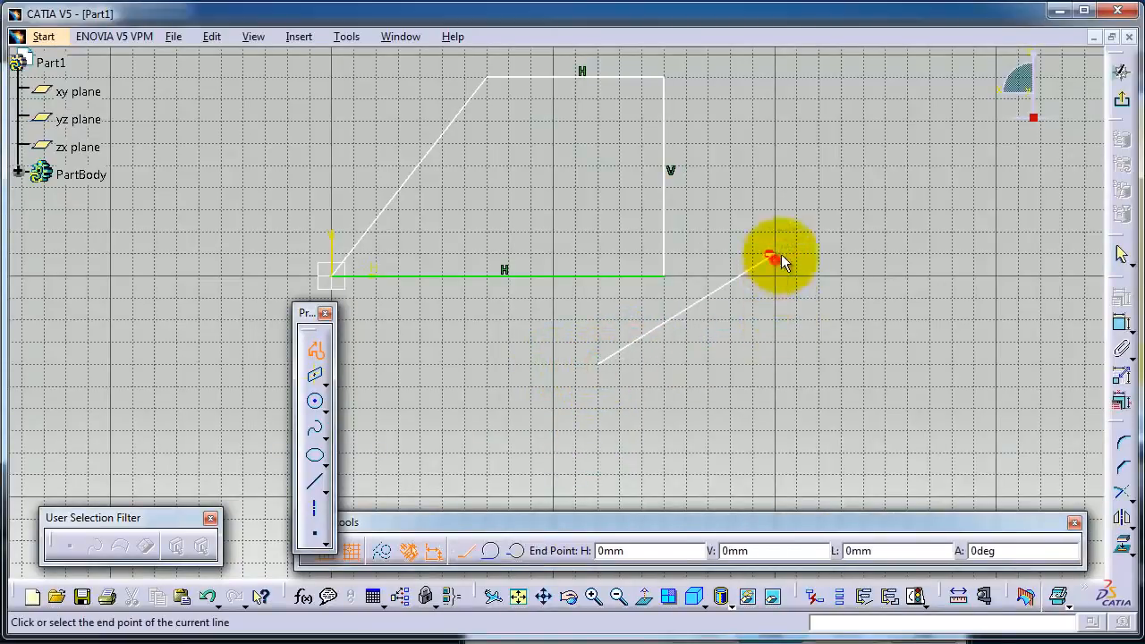
click(1018, 251)
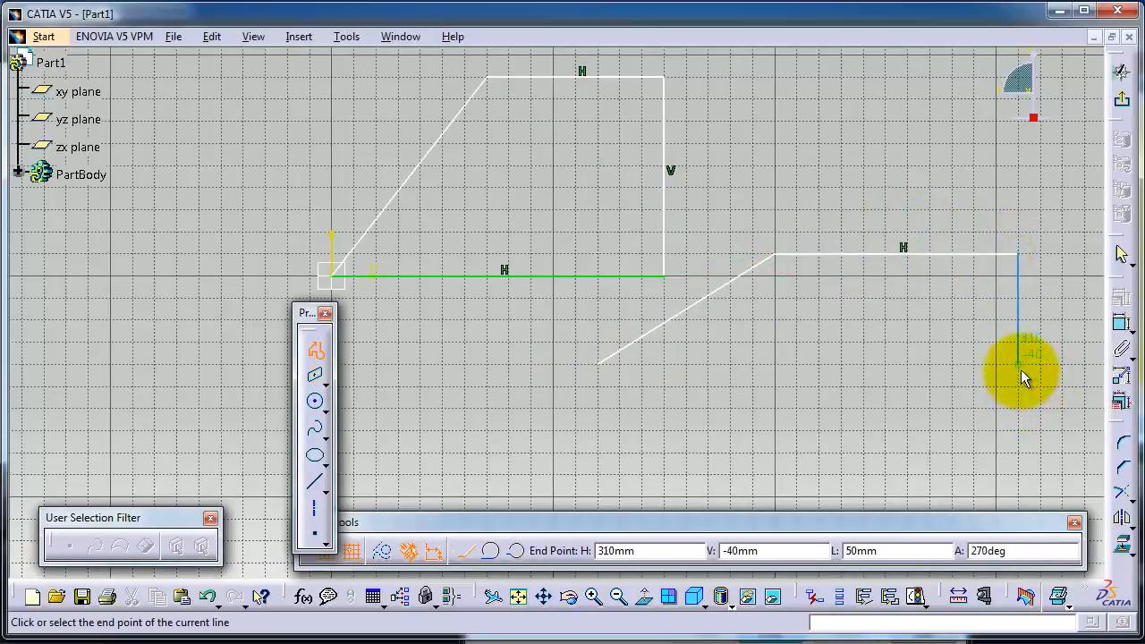
click(1018, 364)
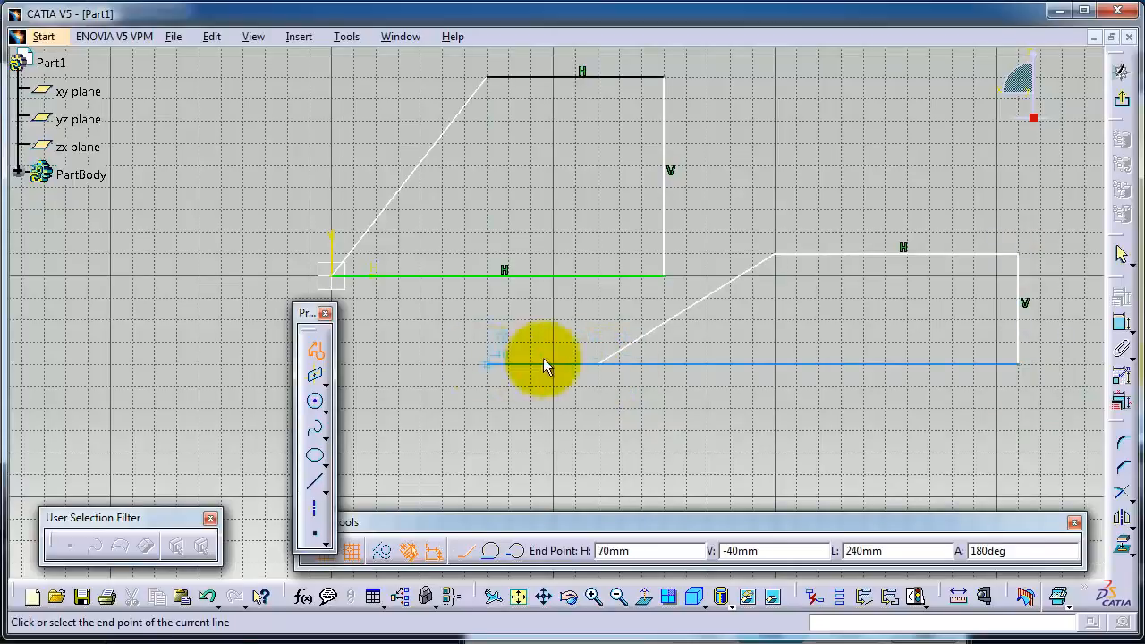
click(597, 364)
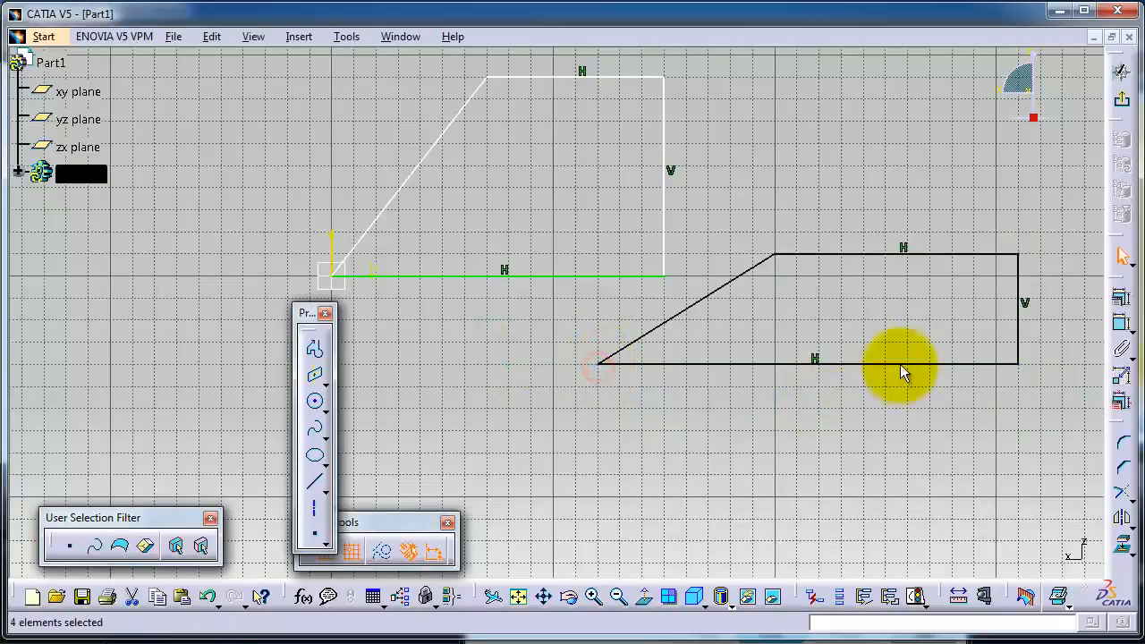
Step: Start a new profile at H 70 mm, V -90 mm with a 130 mm horizontal line, continued by a sloped line to H 260 mm, V -120 mm
mouse_move(879, 329)
middle_down()
mouse_move(846, 317)
mouse_move(859, 199)
mouse_move(816, 183)
middle_up()
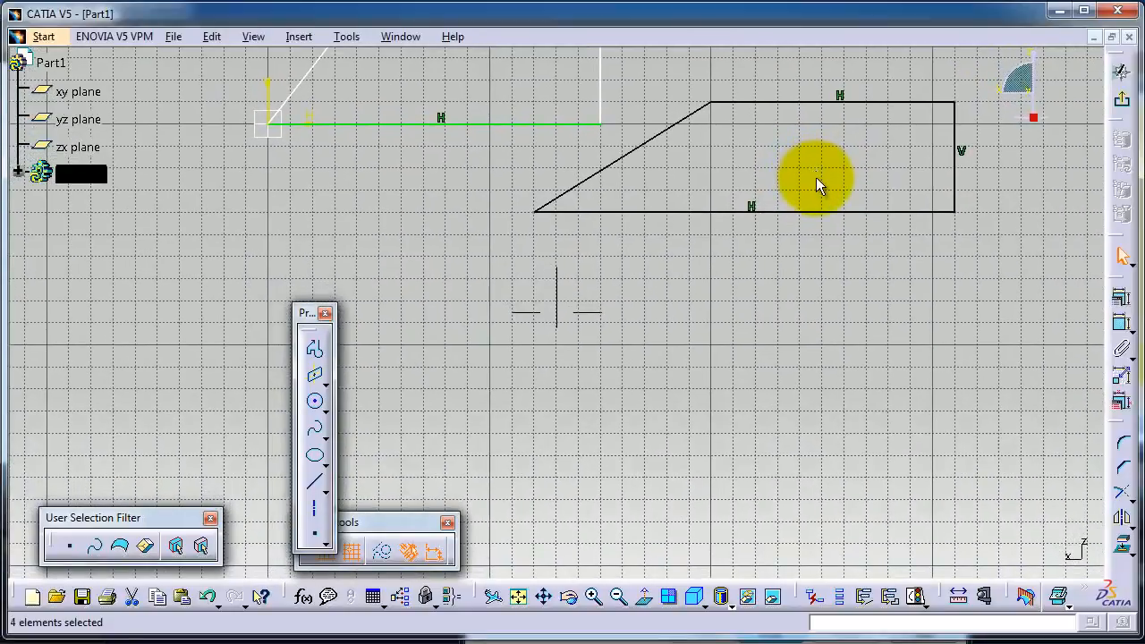
click(316, 349)
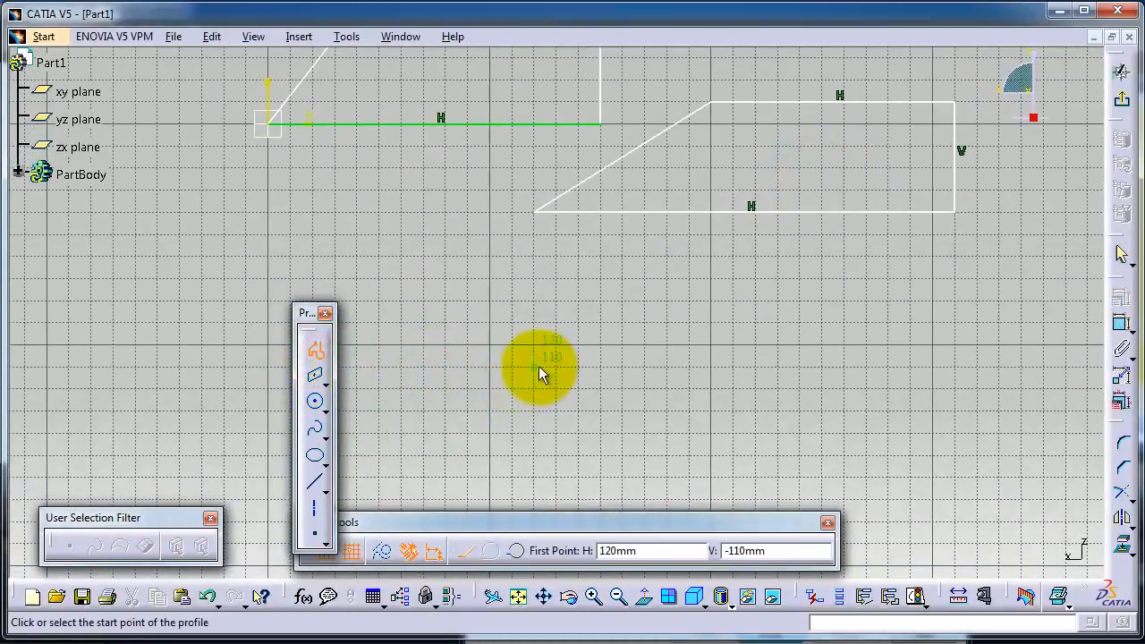
click(422, 321)
click(712, 322)
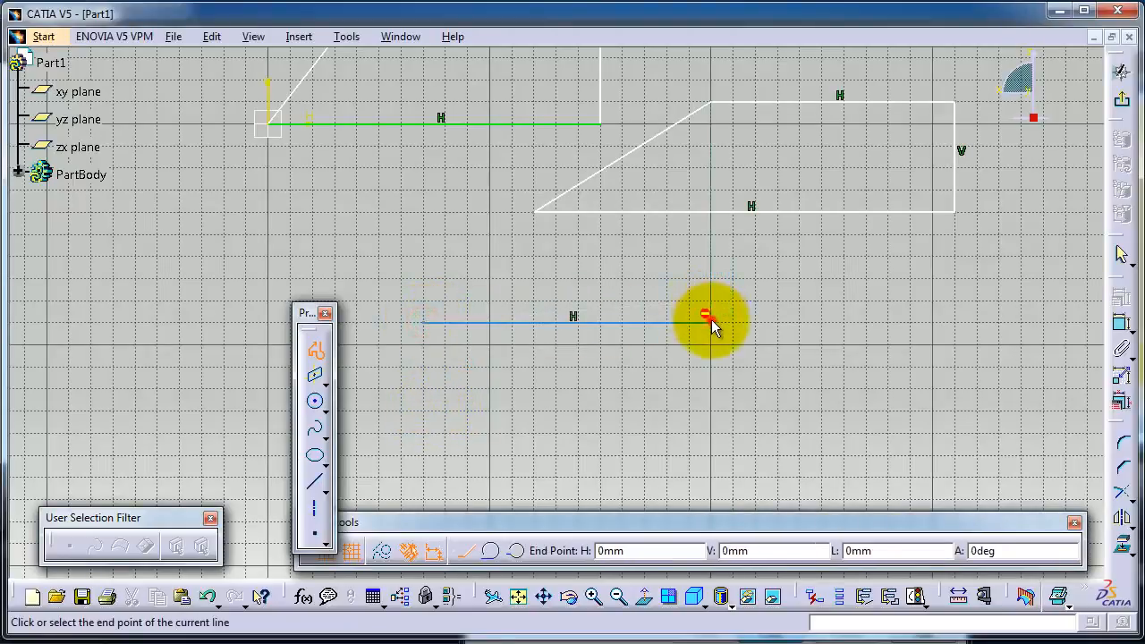
click(845, 392)
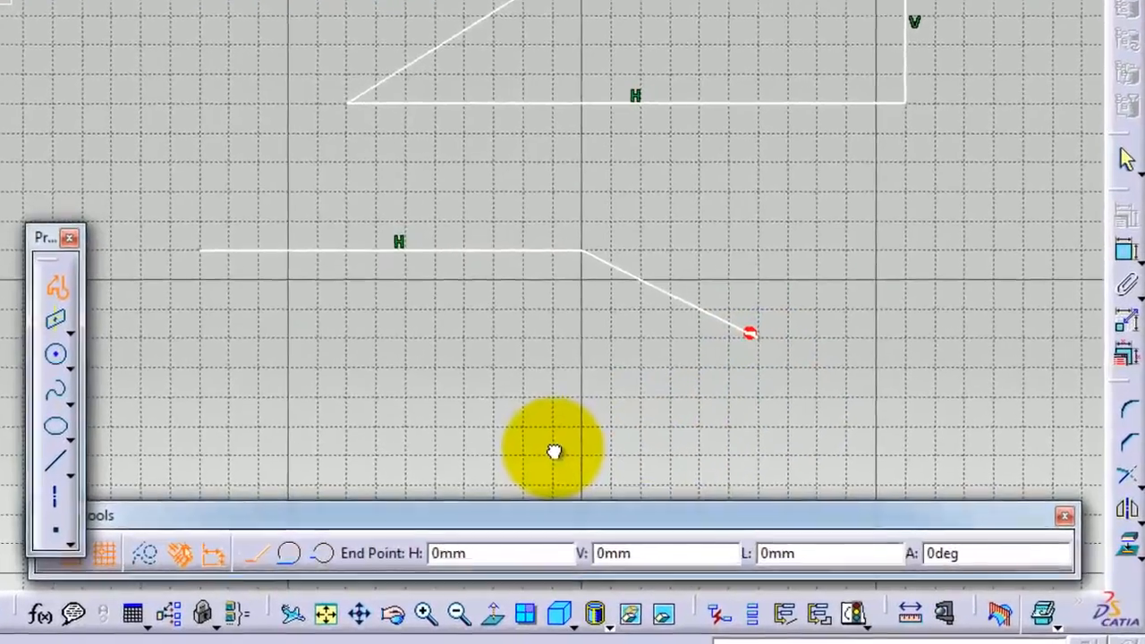
Step: Continue the profile from the sloped line's lower end with a tangent arc curving back to H 230 mm, V -160 mm
drag(555, 452, 557, 448)
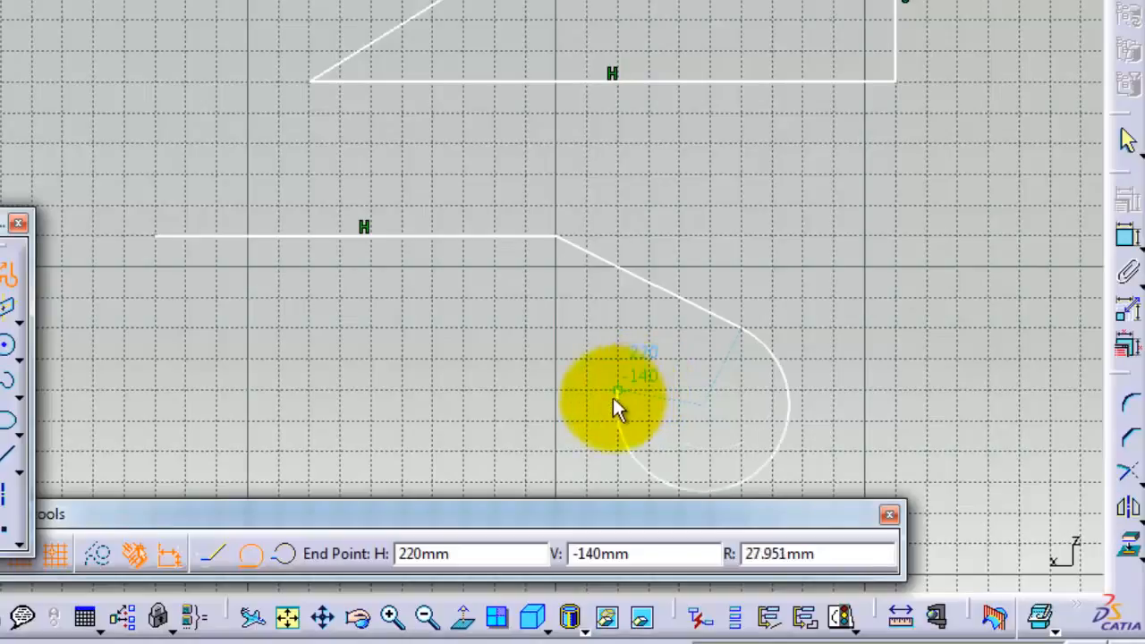
click(643, 450)
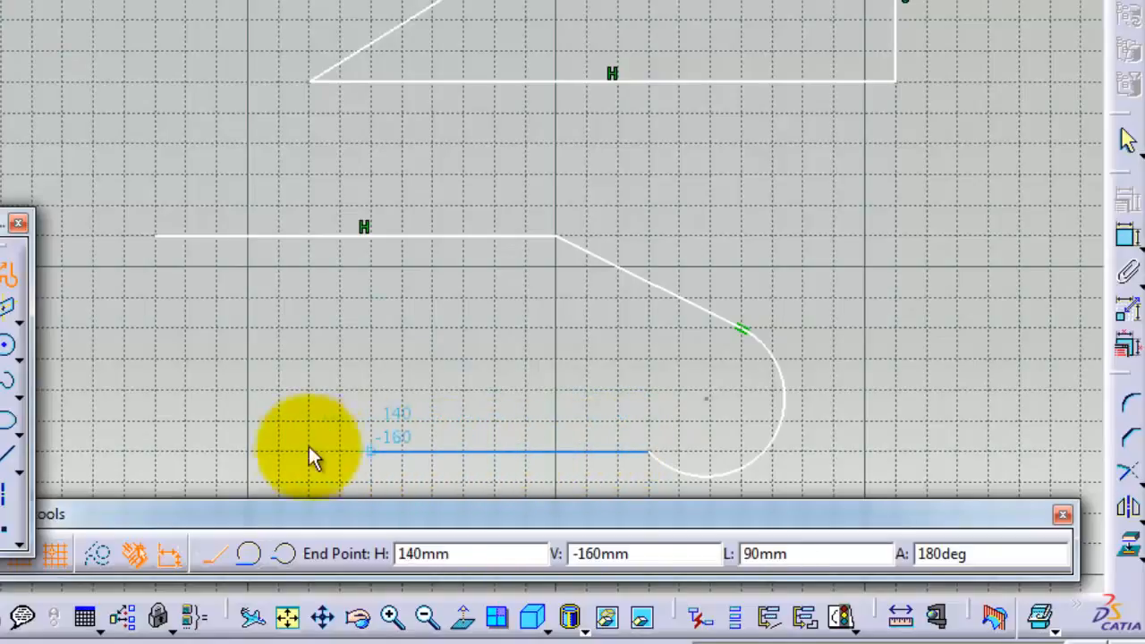
Step: Add a horizontal line from the arc's end to H 70 mm, V -160 mm and close the profile with a tangent arc to its start point
click(159, 450)
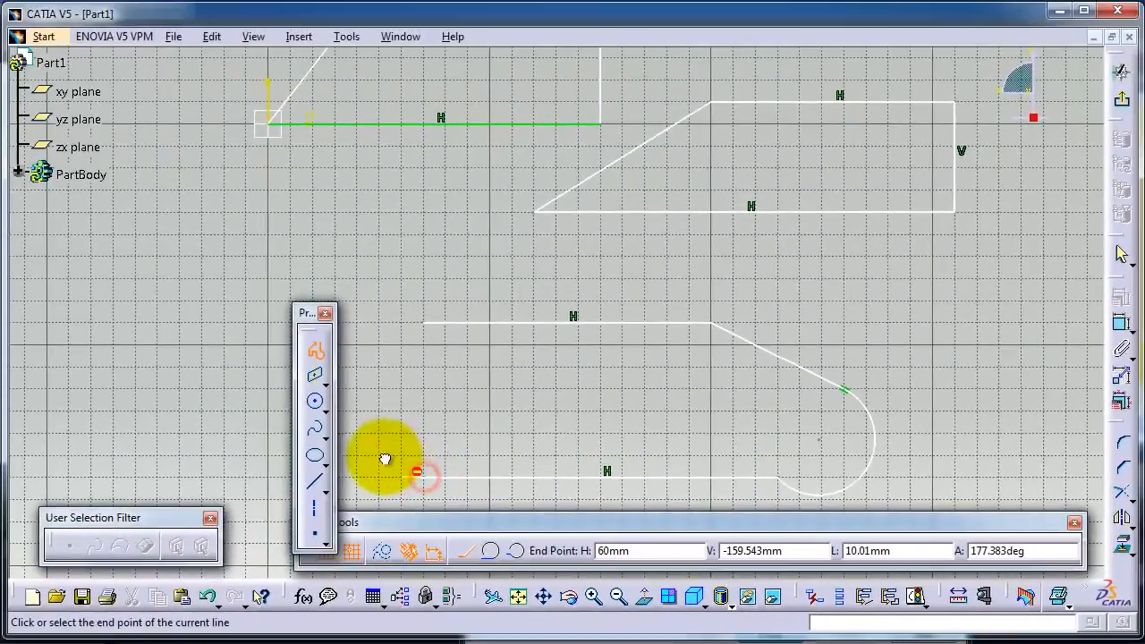
drag(385, 459, 380, 324)
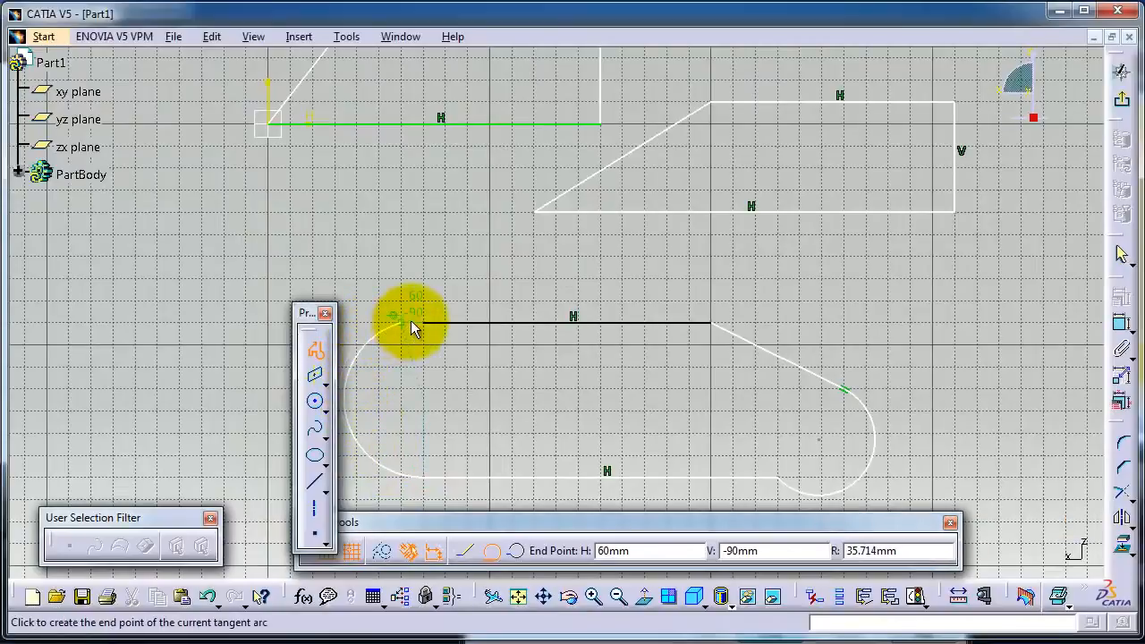
click(422, 322)
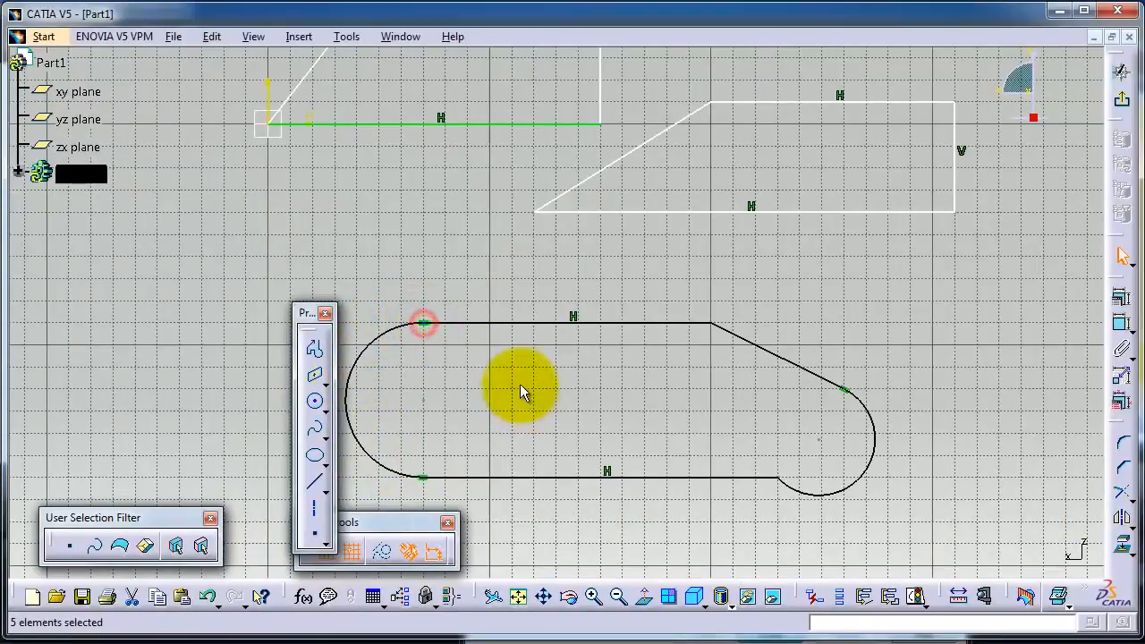
middle_drag(754, 447, 844, 366)
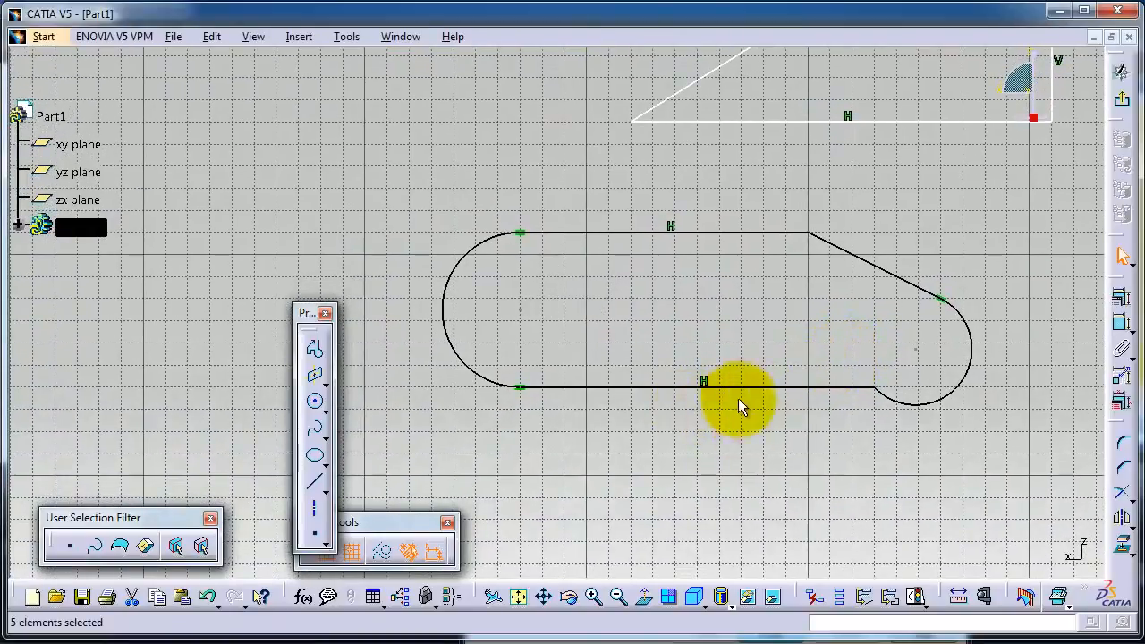
middle_drag(734, 324, 677, 299)
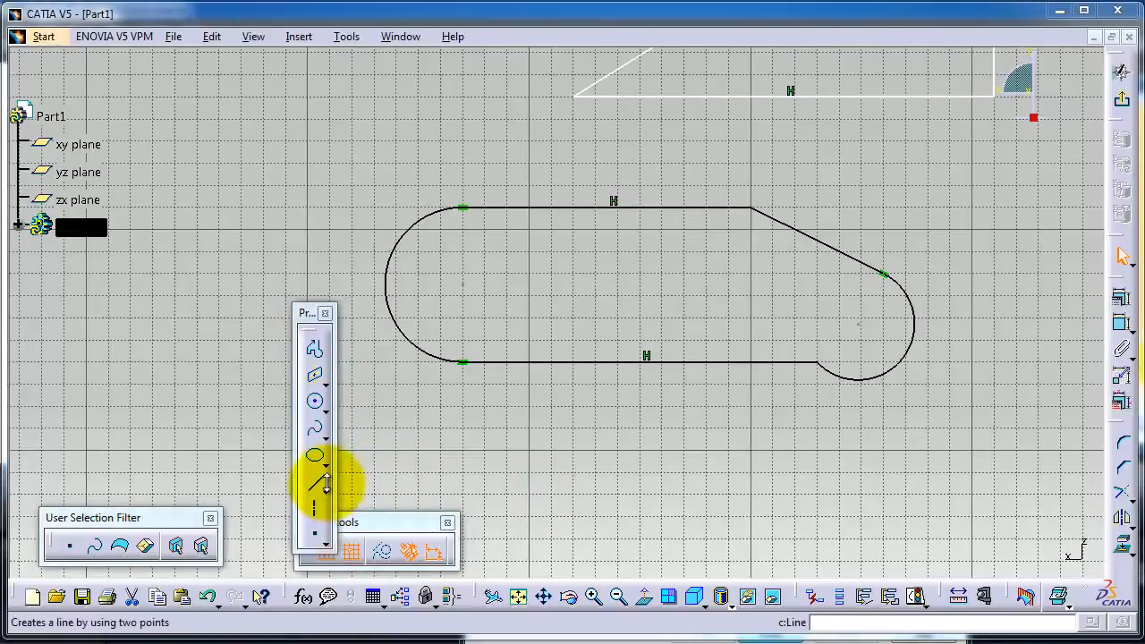
click(326, 491)
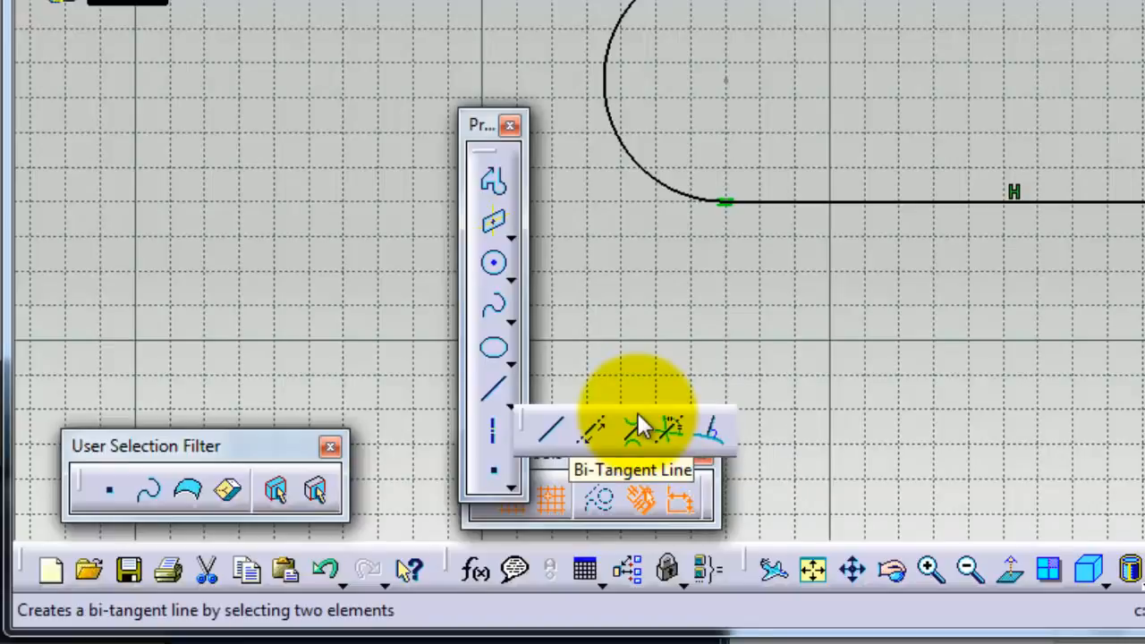
click(495, 182)
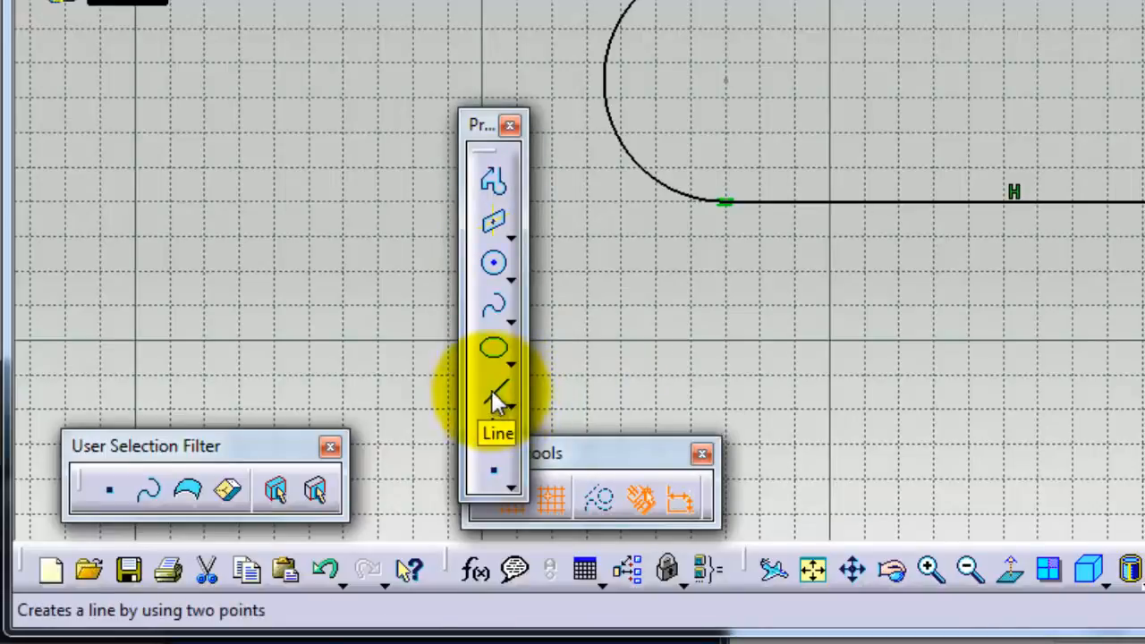
middle_drag(1144, 441, 1144, 263)
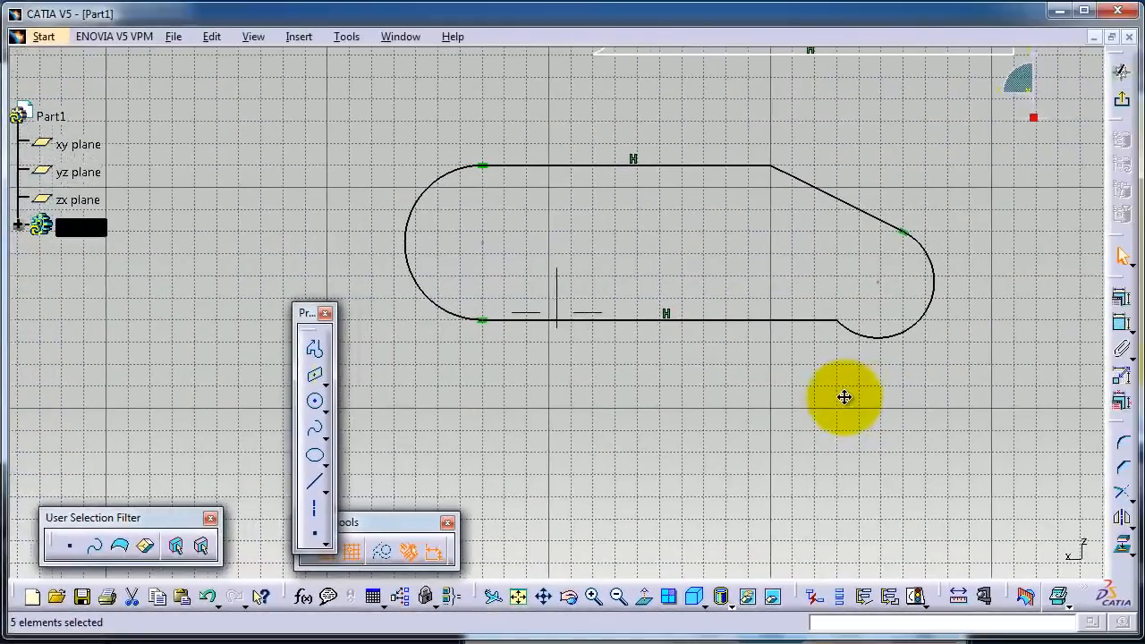
middle_drag(844, 398, 838, 355)
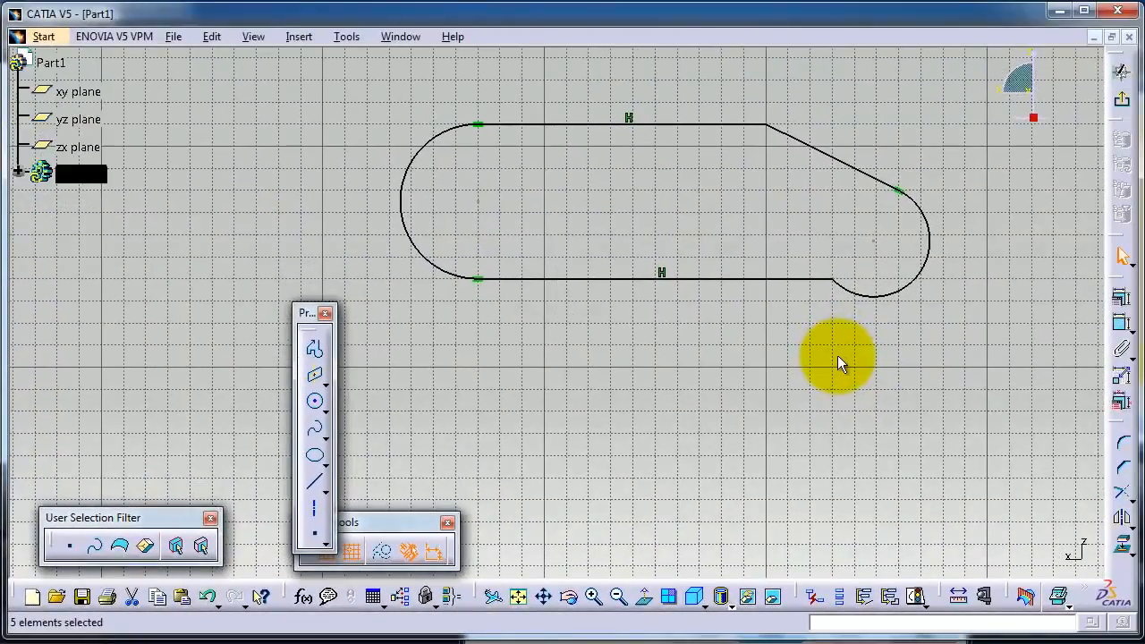